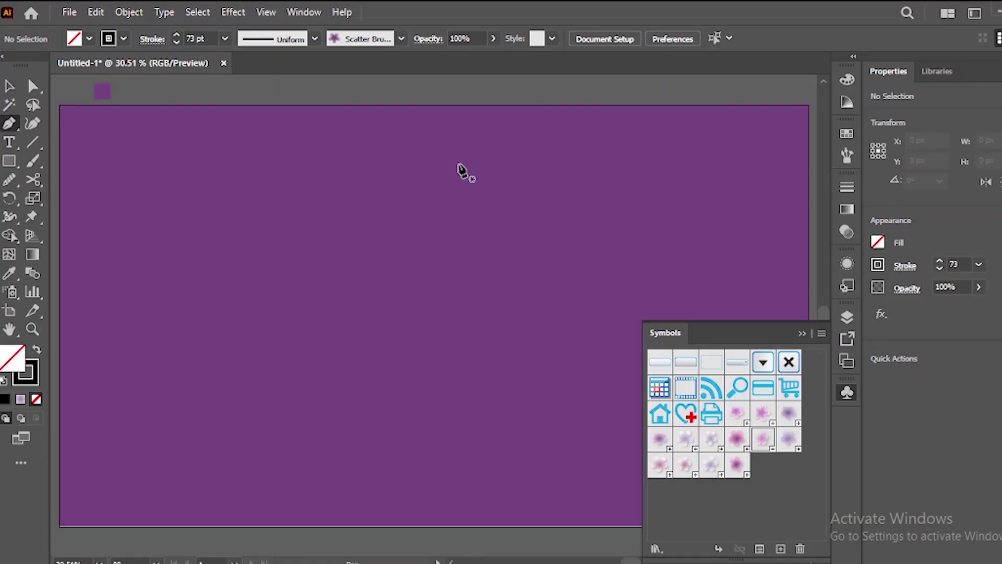
Draw a four-corner zigzag path down the middle of the artboard with the Pen tool.
left_click(459, 163)
left_click(351, 243)
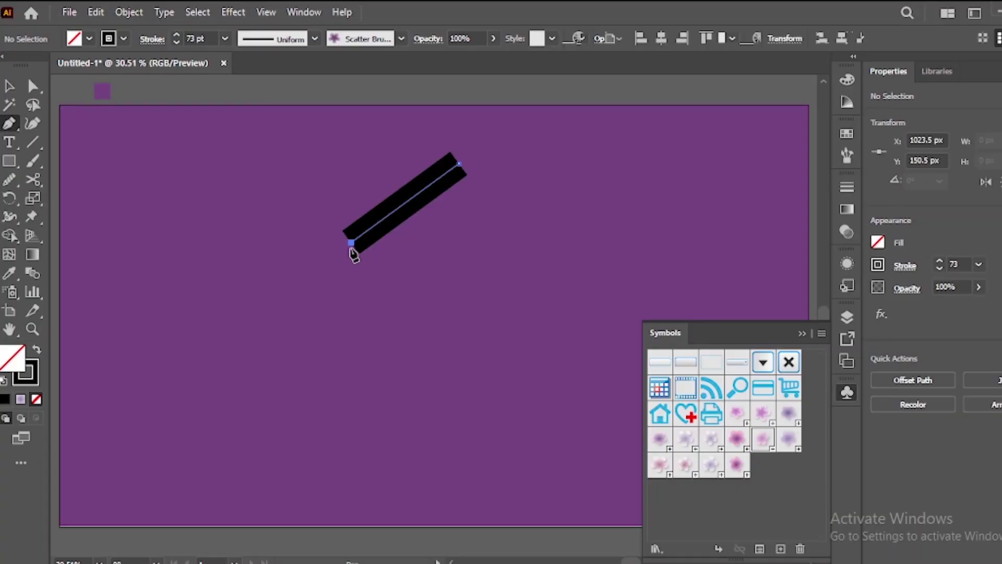
left_click(519, 285)
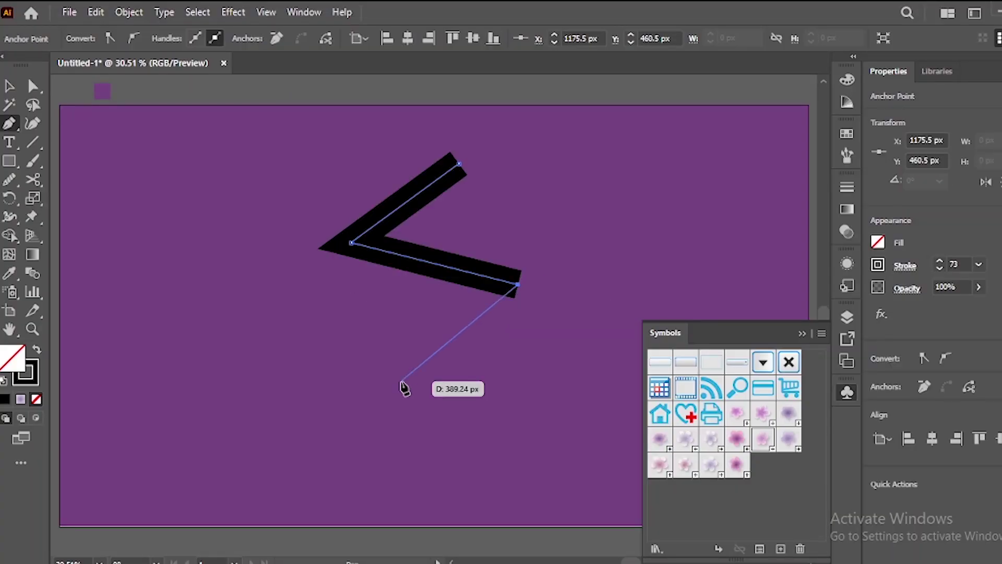
left_click(340, 375)
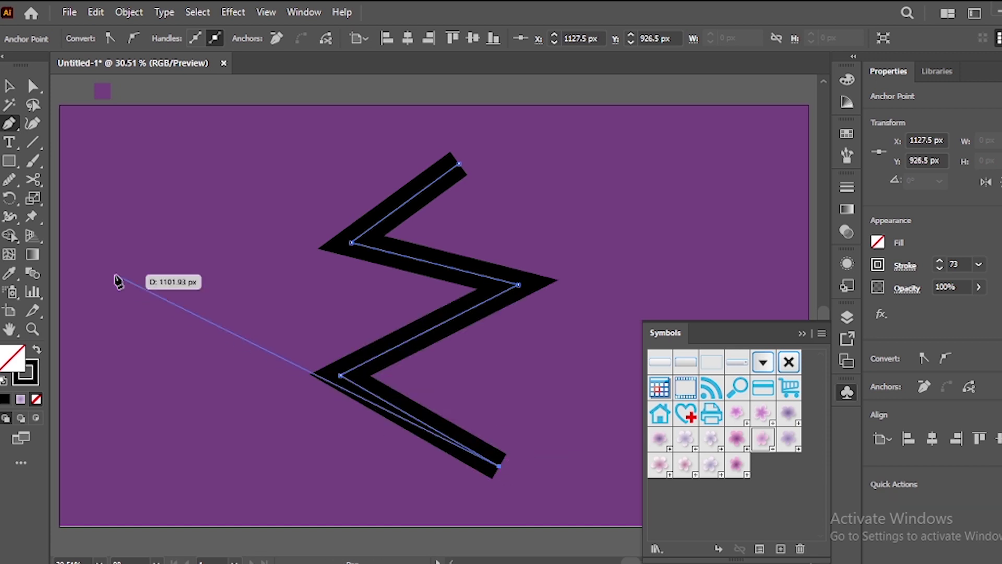
left_click(36, 350)
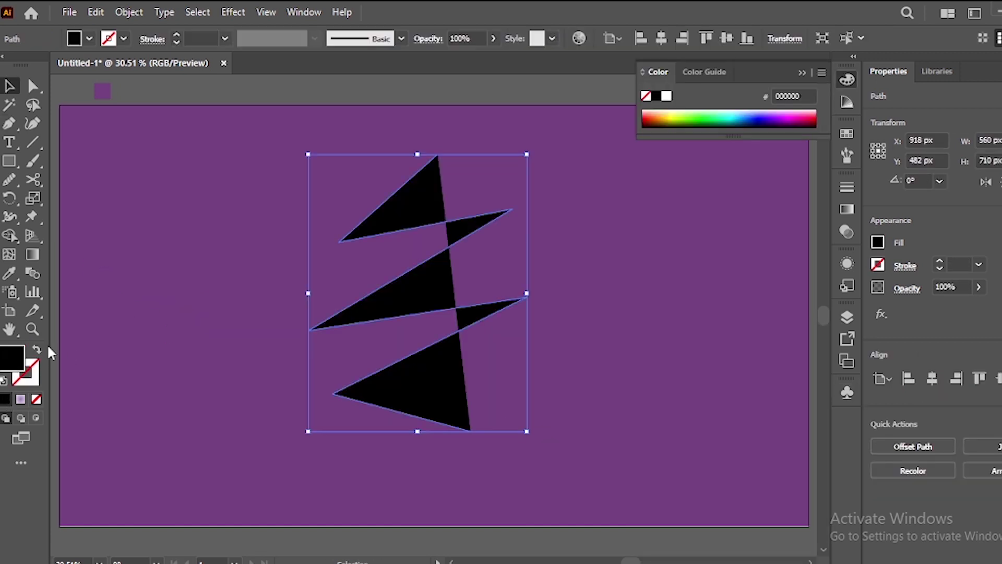
Turn the zigzag into a 1 pt stroke with no fill, enlarge it and shift it up-left.
left_click(37, 350)
left_click_drag(527, 431, 566, 486)
left_click(604, 348)
left_click_drag(537, 332, 527, 314)
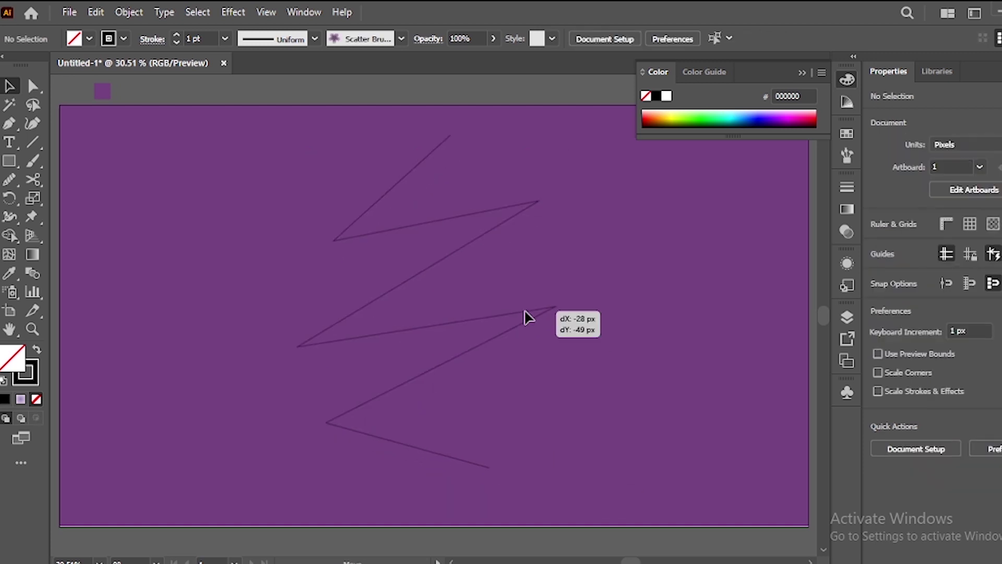
left_click(847, 317)
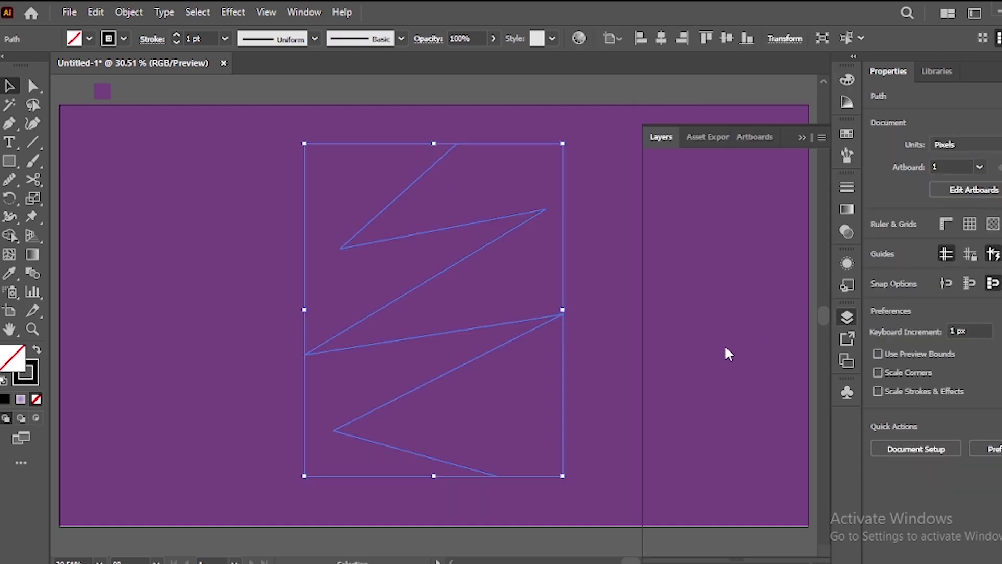
left_click(672, 178)
left_click(794, 137)
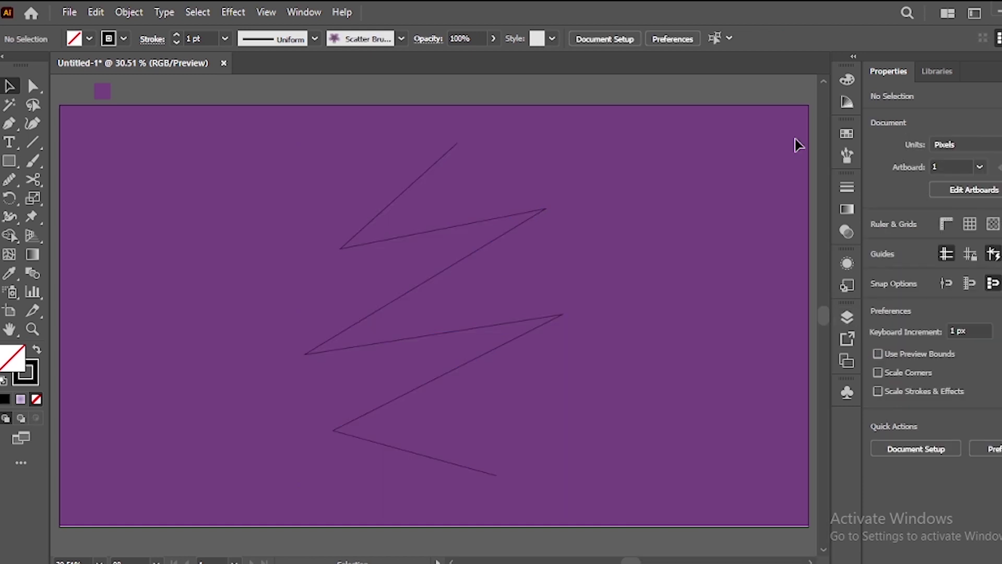
Spray cherry-blossom symbols along the zigzag path from top to bottom.
left_click(12, 292)
key("shift+ctrl+F11")
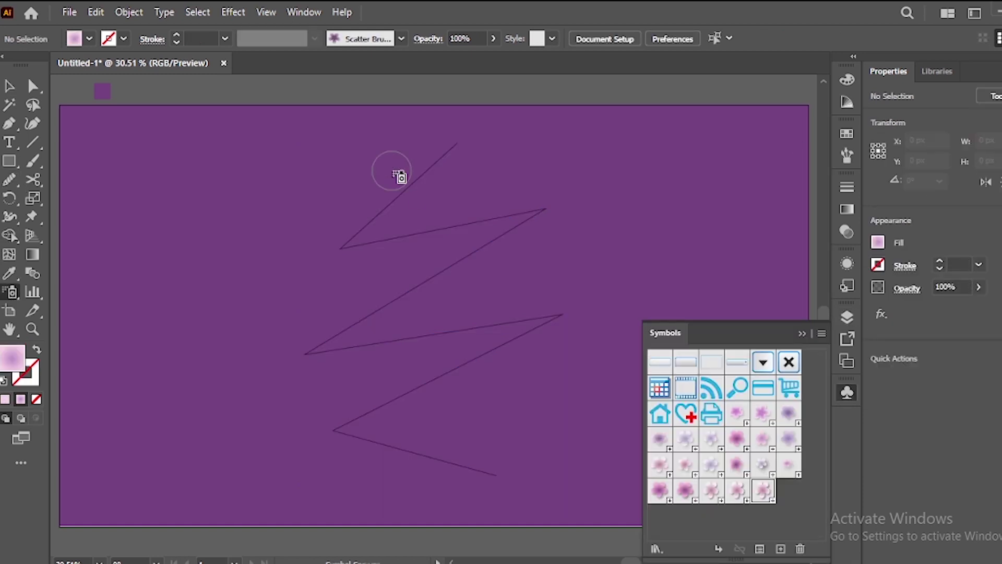
left_click(428, 168)
left_click(444, 146)
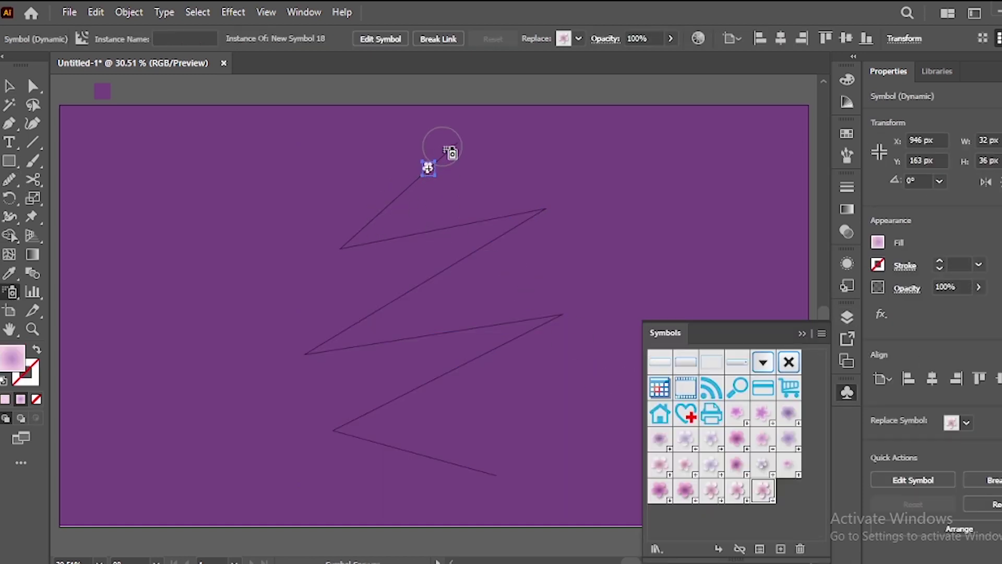
left_click(384, 188)
left_click(364, 230)
left_click(473, 219)
left_click(527, 216)
left_click(484, 246)
mouse_move(434, 261)
left_mouse_down()
mouse_move(331, 353)
mouse_move(504, 344)
mouse_move(353, 425)
mouse_move(498, 472)
left_mouse_up()
Spray a second blossom symbol along the zigzag, add white blossoms, and shadow the set.
left_click(685, 491)
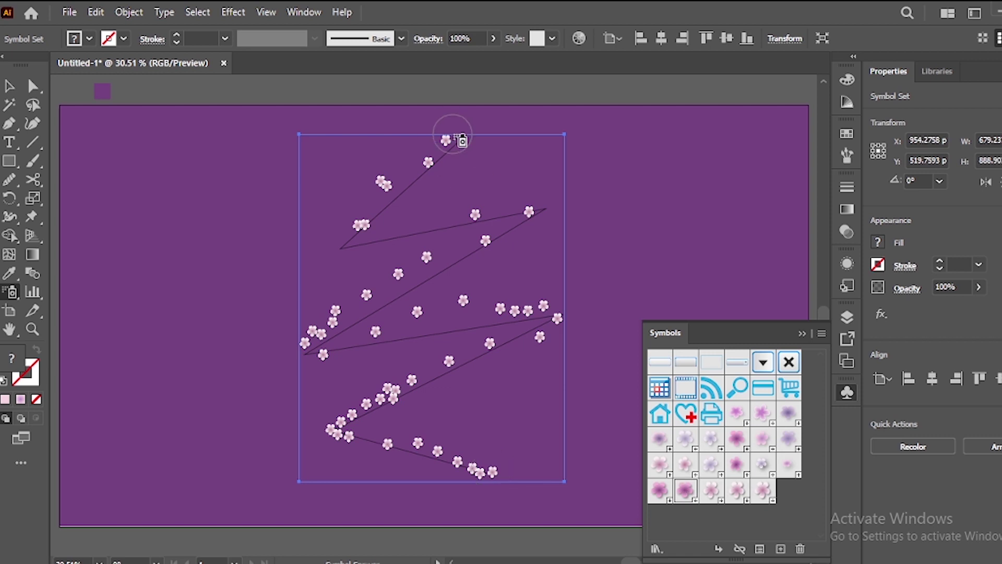
left_click_drag(449, 134, 409, 432)
left_click(762, 465)
mouse_move(347, 224)
left_mouse_down()
mouse_move(409, 201)
mouse_move(444, 160)
mouse_move(366, 172)
left_mouse_up()
left_click_drag(384, 237, 391, 238)
left_click_drag(407, 296, 369, 442)
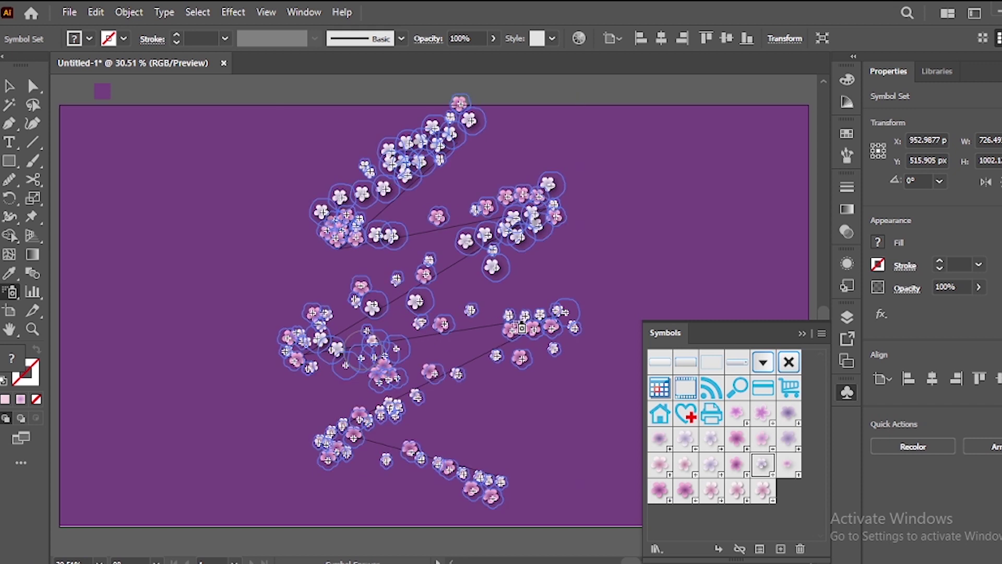
Apply a Gaussian Blur effect to the blossom symbol sprays.
left_click(234, 11)
mouse_move(249, 273)
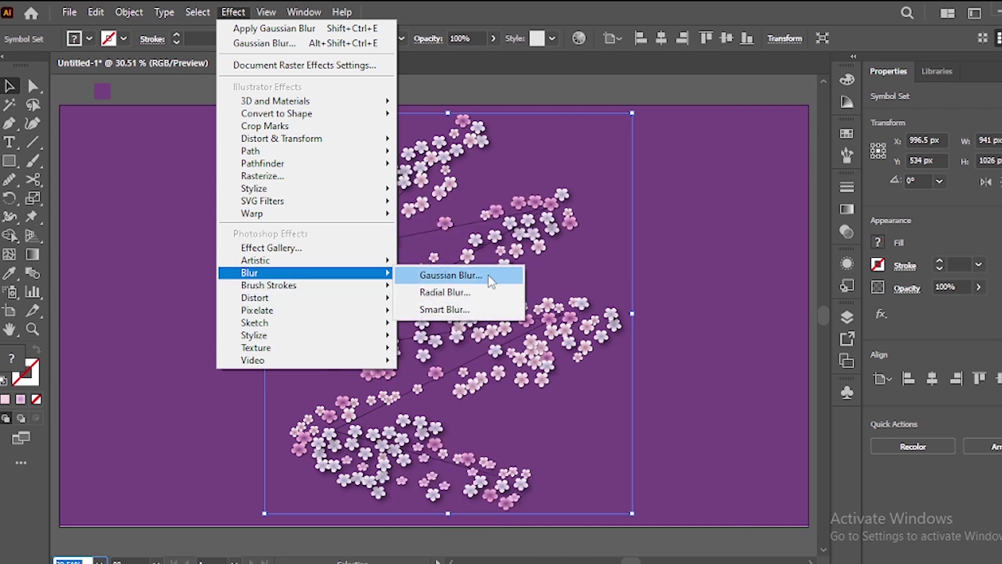
left_click(484, 272)
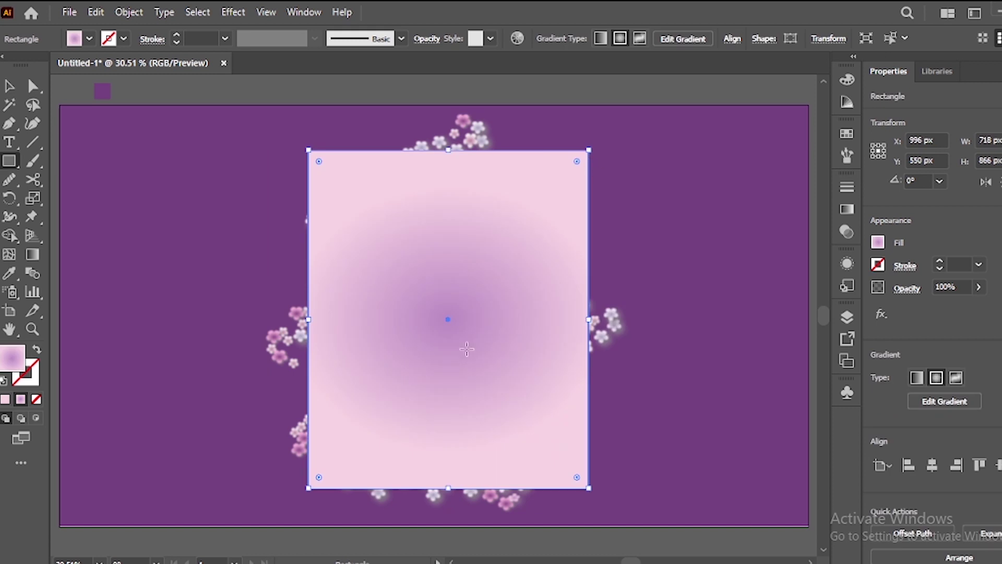
Fill the rectangle with the White, Black gradient swatch and show its gradient settings.
left_click(603, 36)
left_click(796, 198)
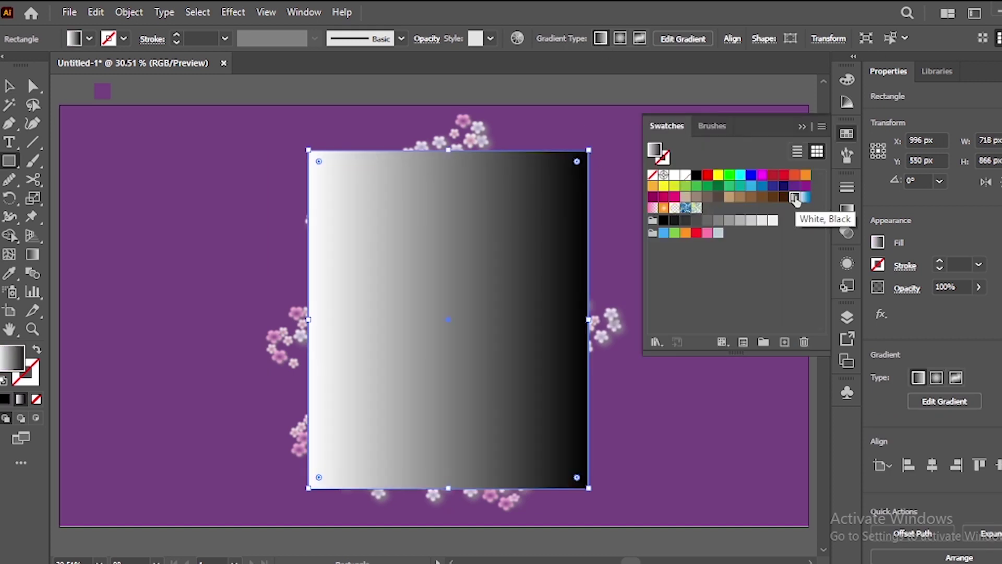
left_click(846, 209)
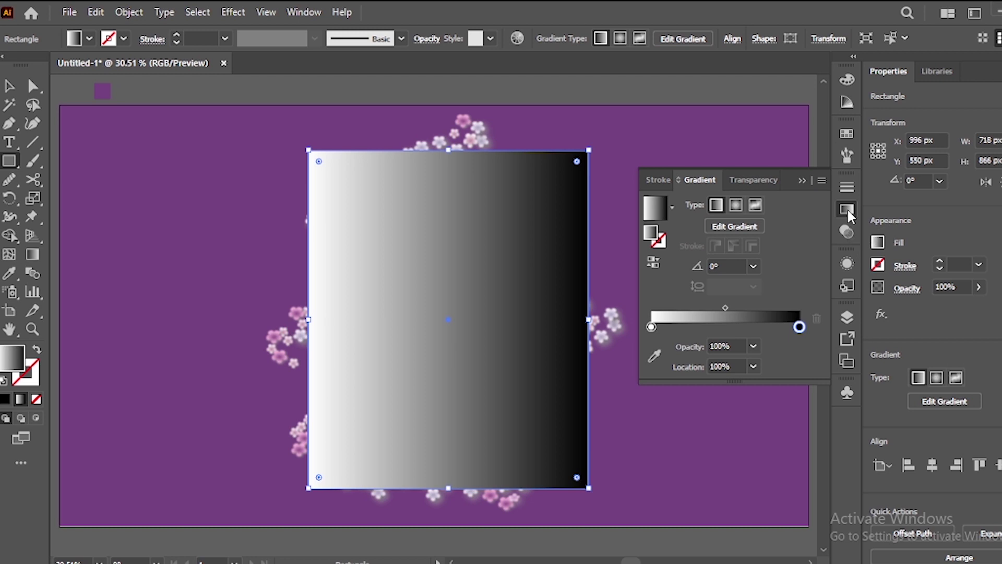
Set the gradient angle to 120° and both gradient stops to 10% opacity.
left_click(753, 266)
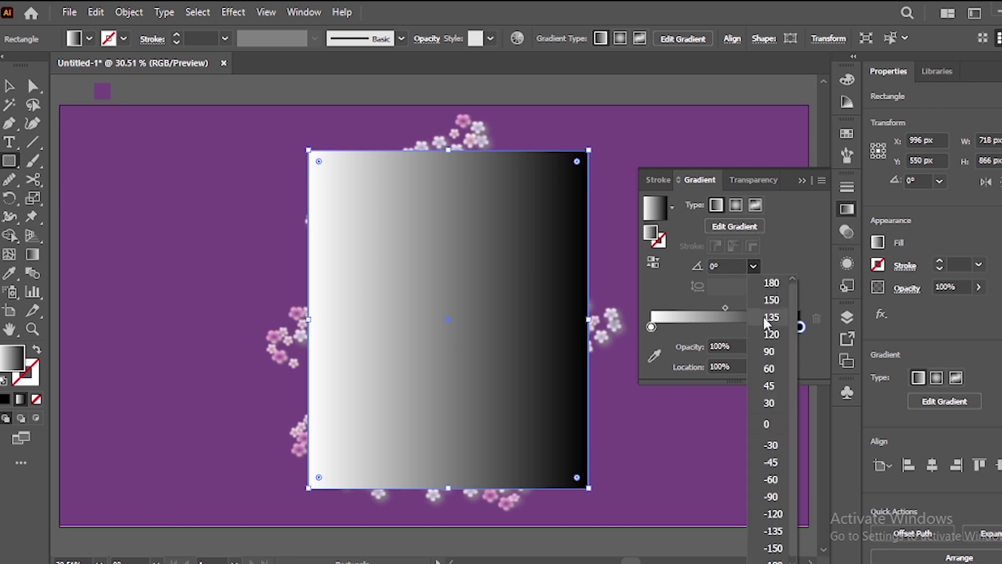
left_click(771, 334)
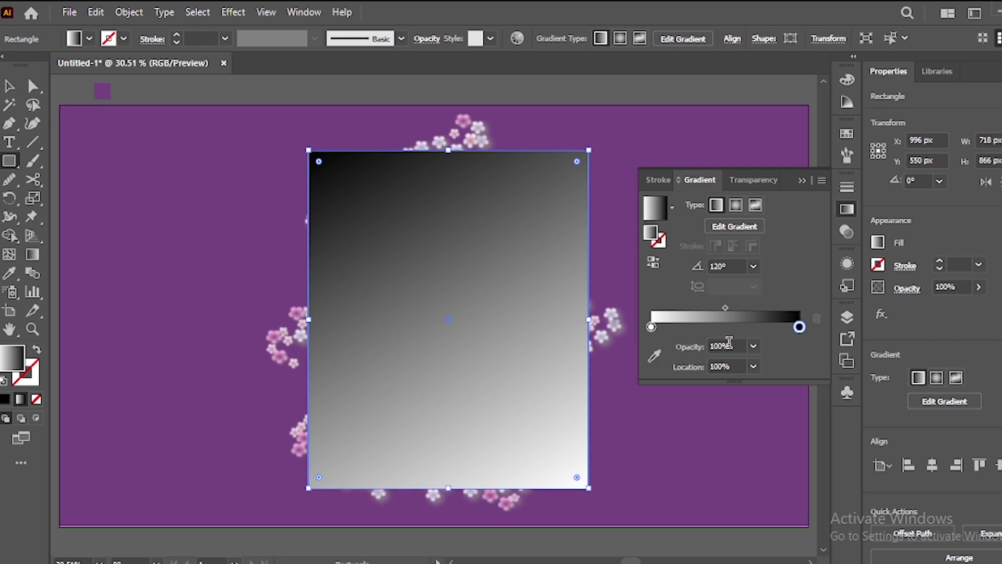
left_click(754, 346)
left_click(763, 380)
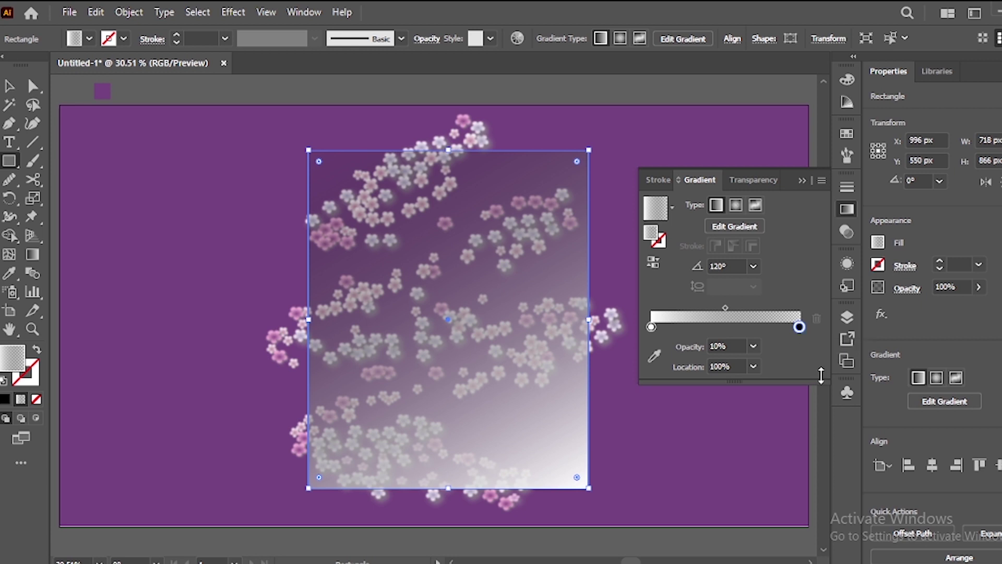
left_click(753, 346)
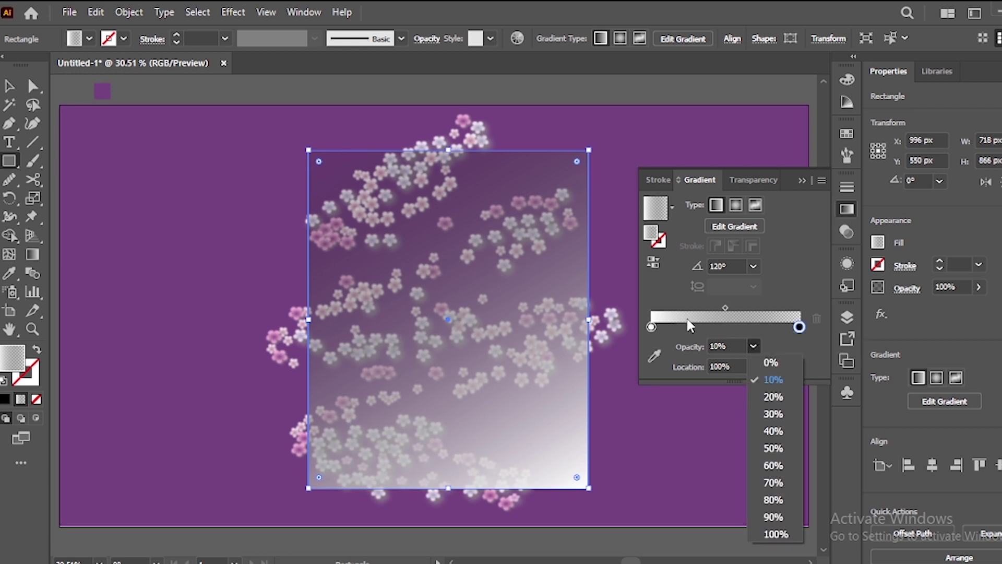
left_click(651, 326)
left_click(753, 346)
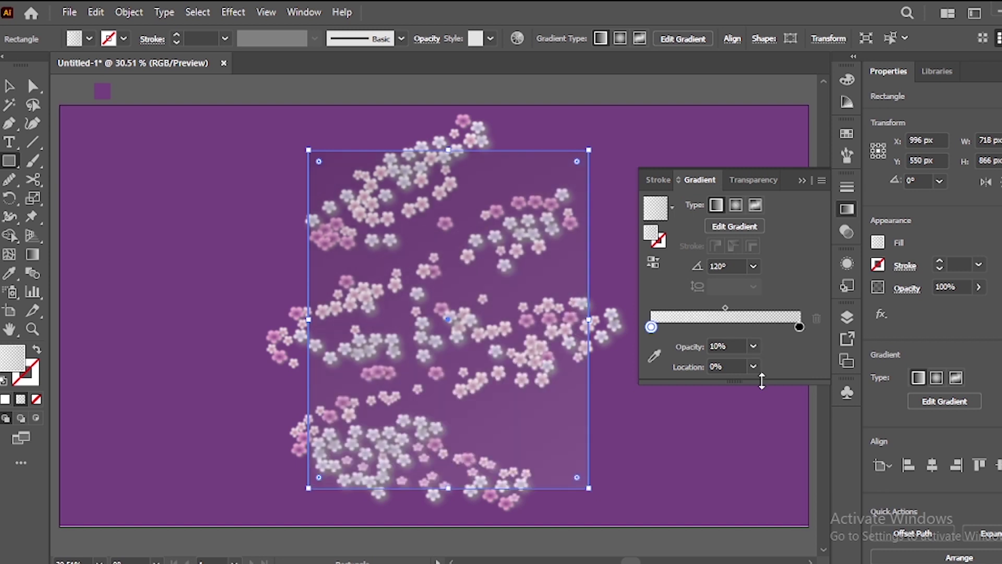
Change the dark gradient stop's colour to light grey.
left_click(800, 327)
double_click(799, 326)
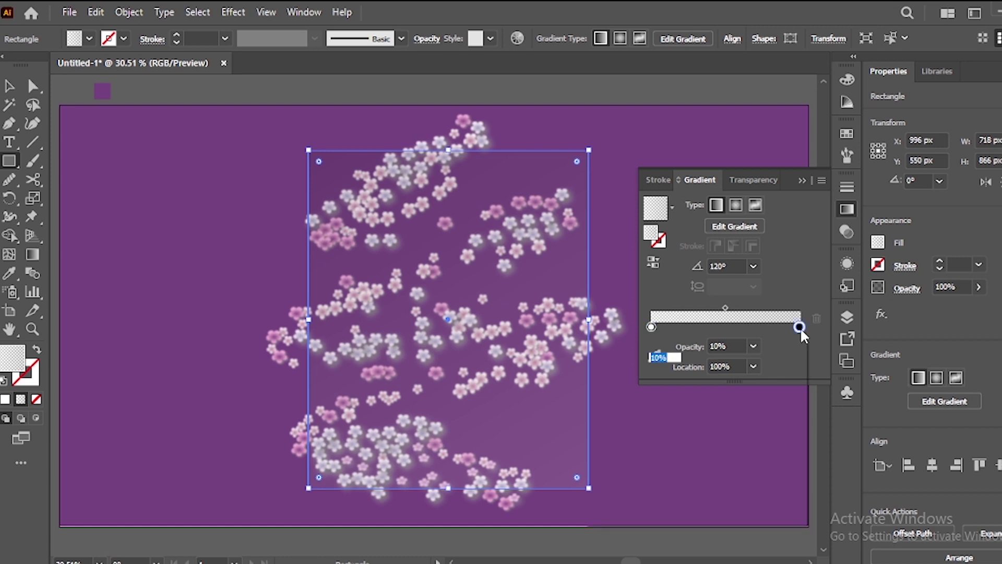
left_click(599, 409)
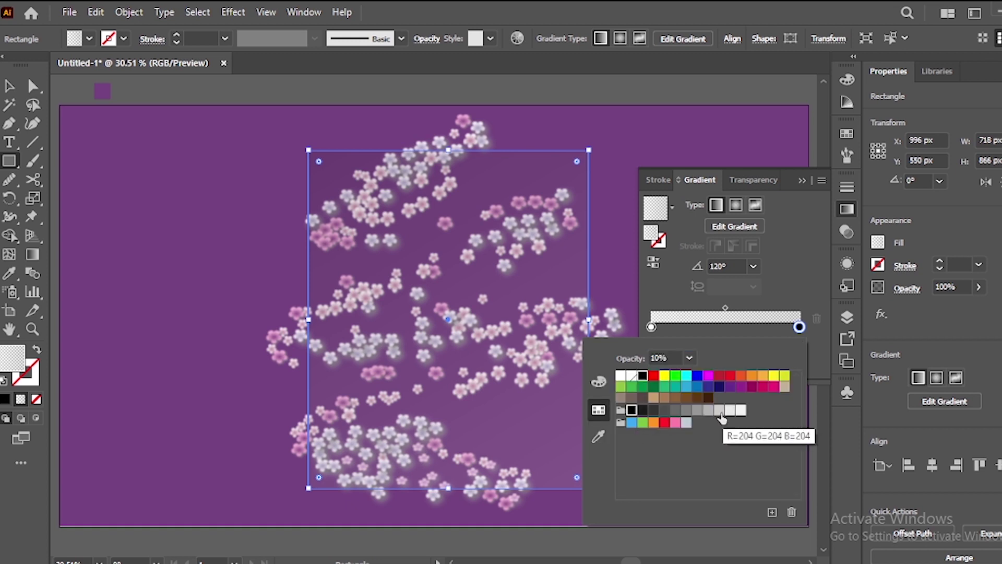
left_click(719, 410)
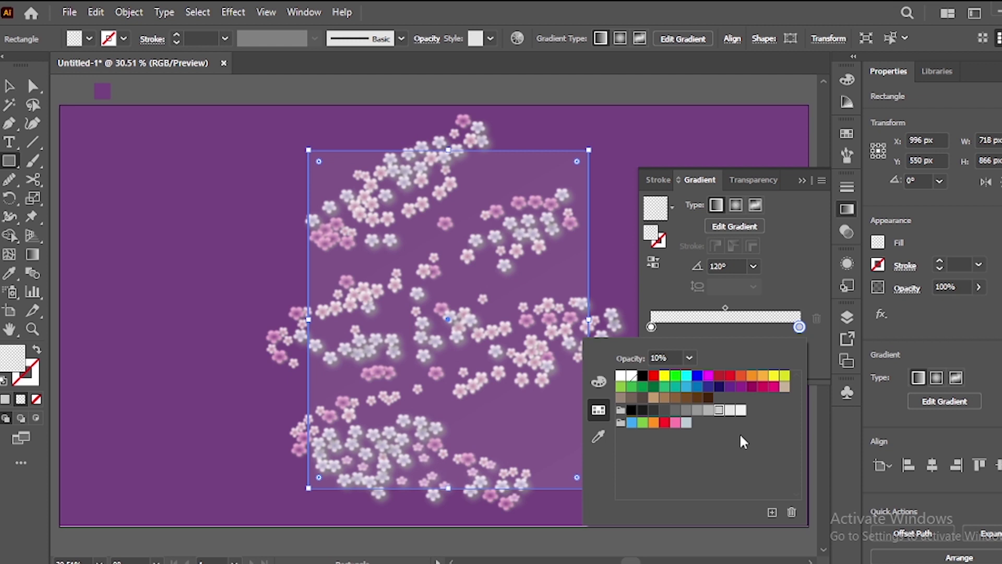
left_click(563, 299)
Raise both gradient stops' opacity to 20%.
left_click(752, 345)
left_click(766, 394)
left_click(651, 328)
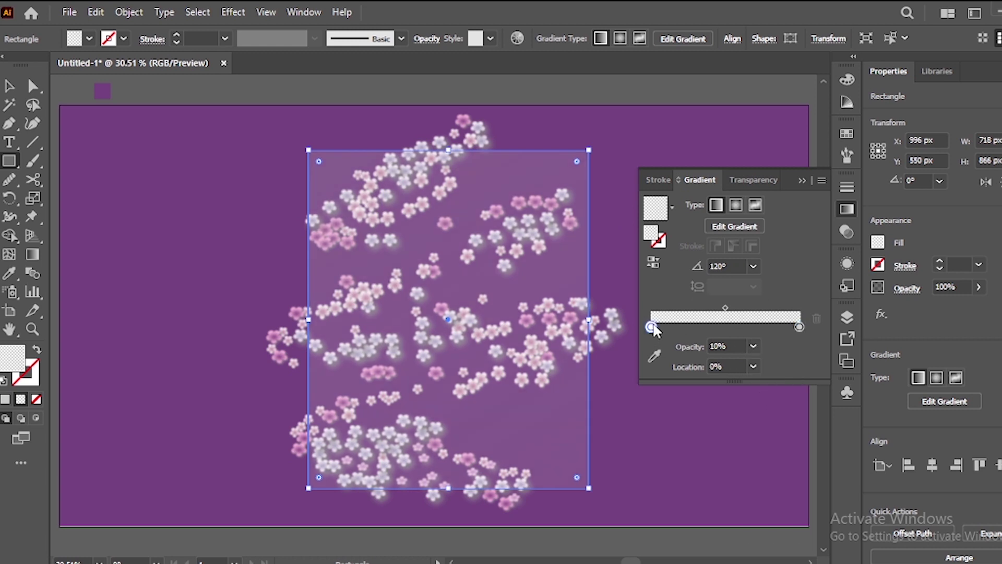
left_click(753, 346)
left_click(762, 396)
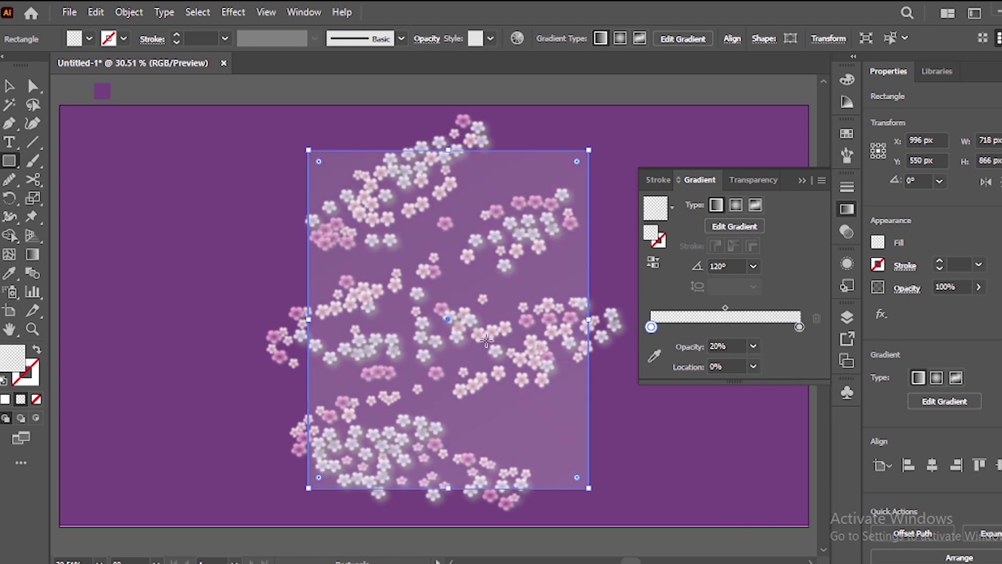
left_click(130, 179)
Copy the rectangle, paste it in front, and give the copy a white outline with no fill.
left_click(329, 257)
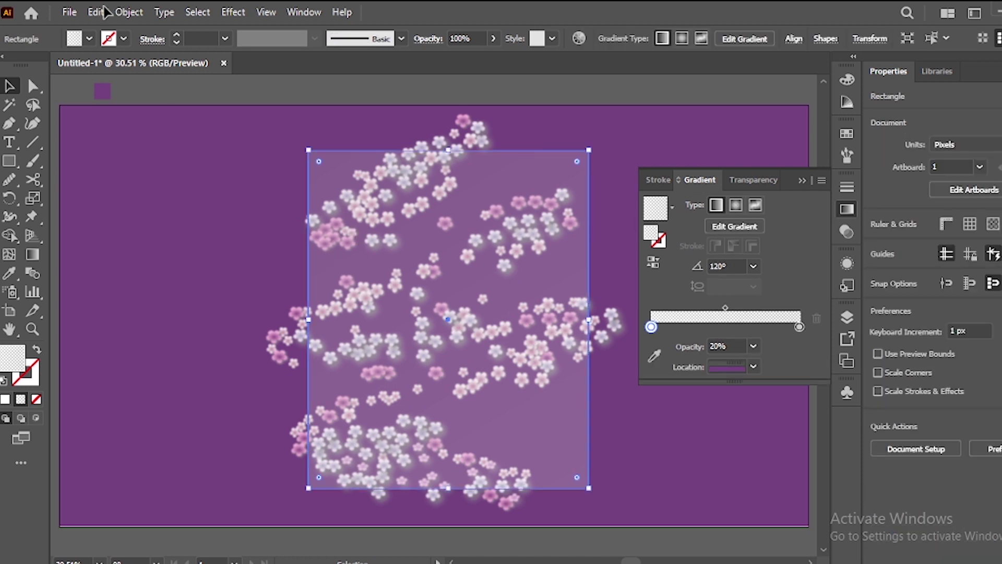
left_click(95, 12)
left_click(135, 85)
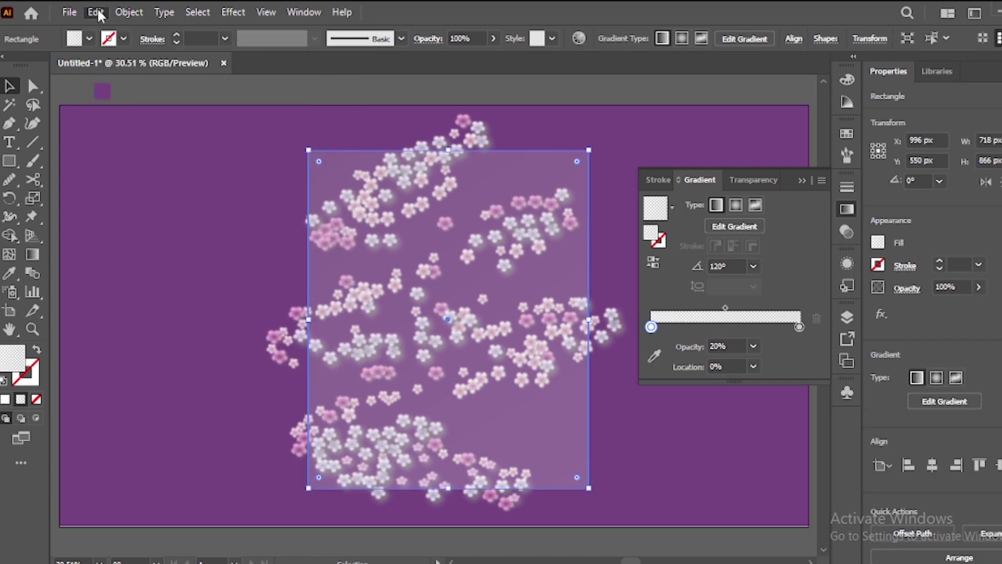
left_click(95, 11)
left_click(147, 125)
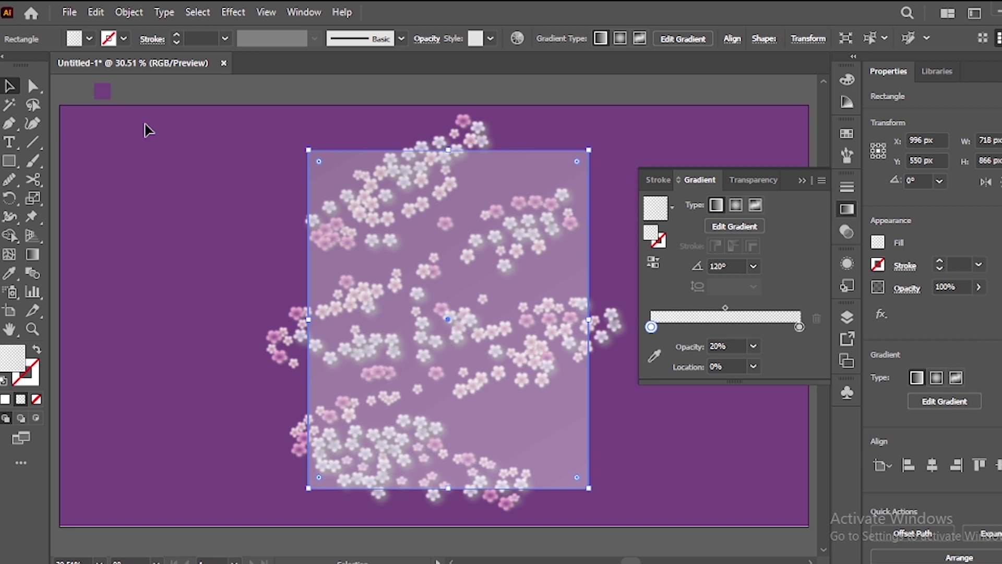
left_click(36, 348)
left_click(763, 297)
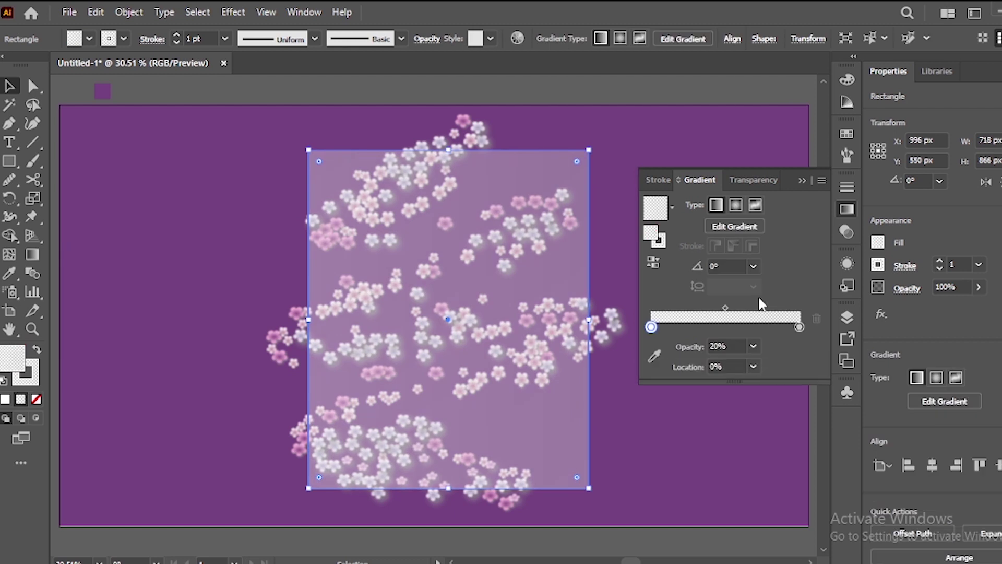
Clear the rectangle's fill and set the gradient stop opacity to 50%.
left_click(754, 346)
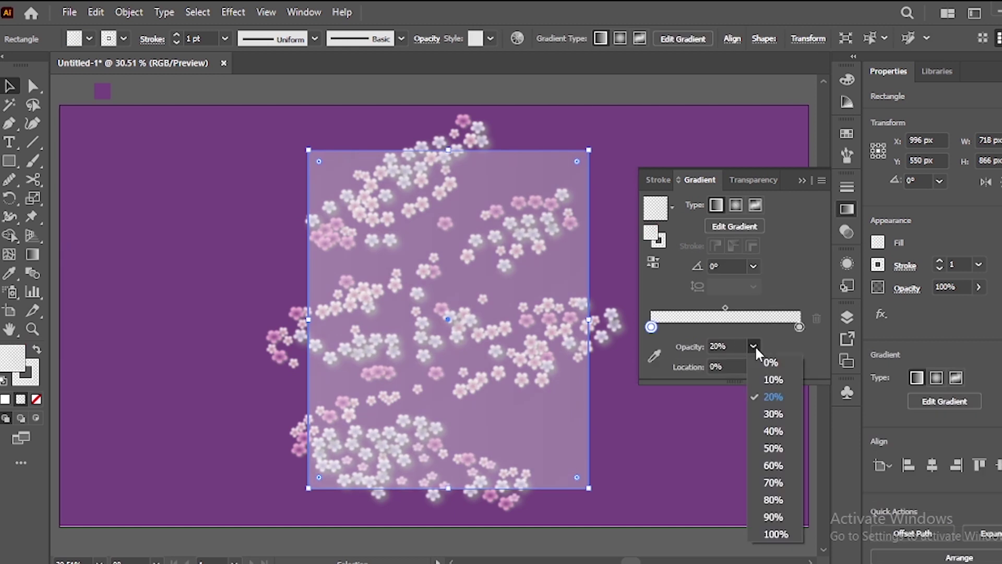
left_click(778, 446)
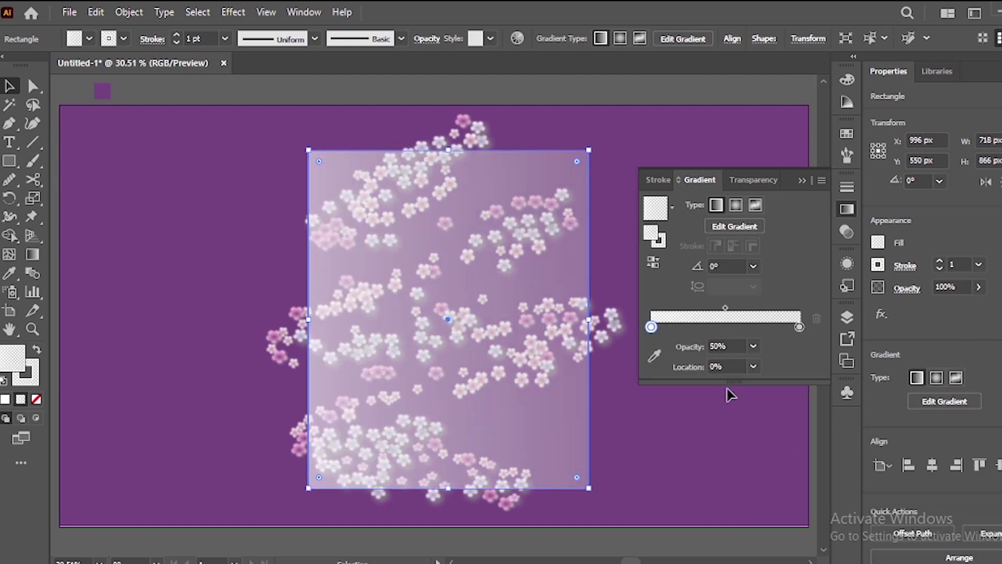
key("ctrl+z")
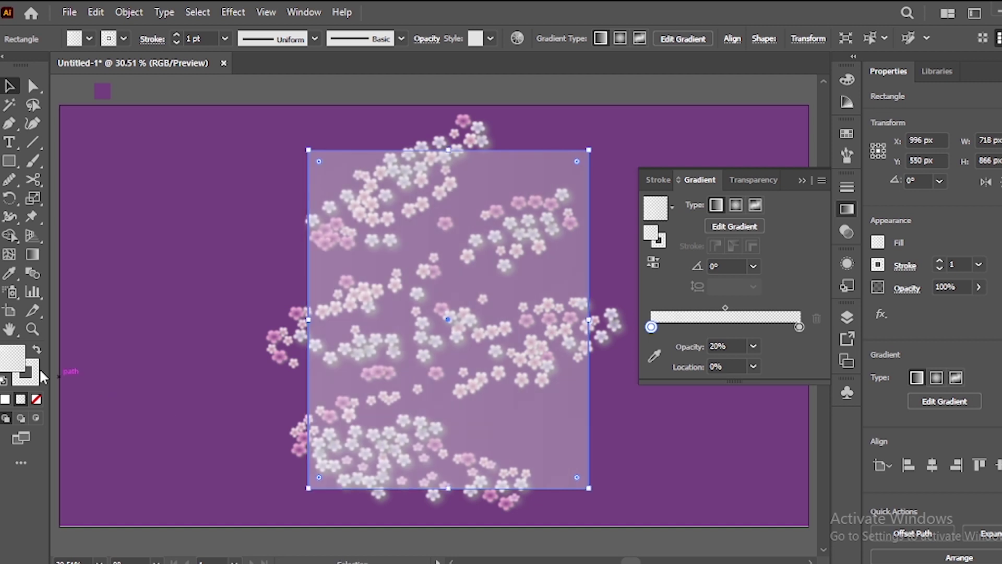
left_click(34, 400)
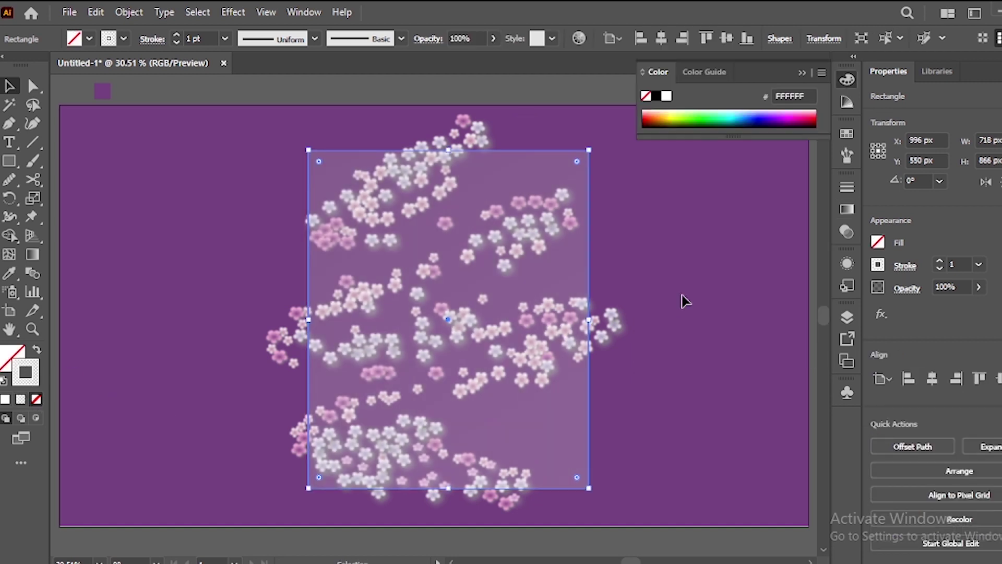
left_click(847, 209)
left_click(800, 327)
left_click(753, 345)
left_click(651, 328)
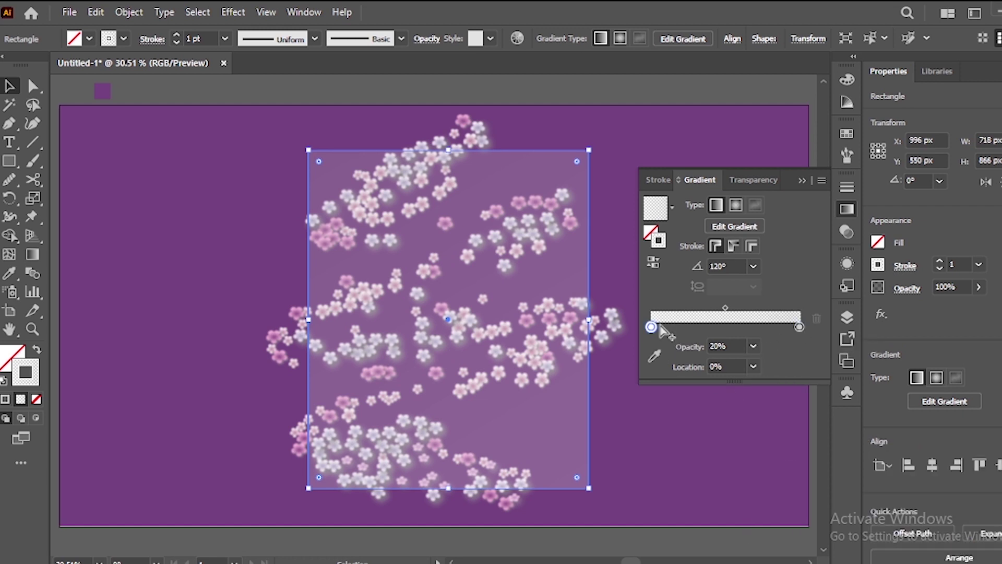
left_click(754, 346)
left_click(776, 448)
left_click(620, 438)
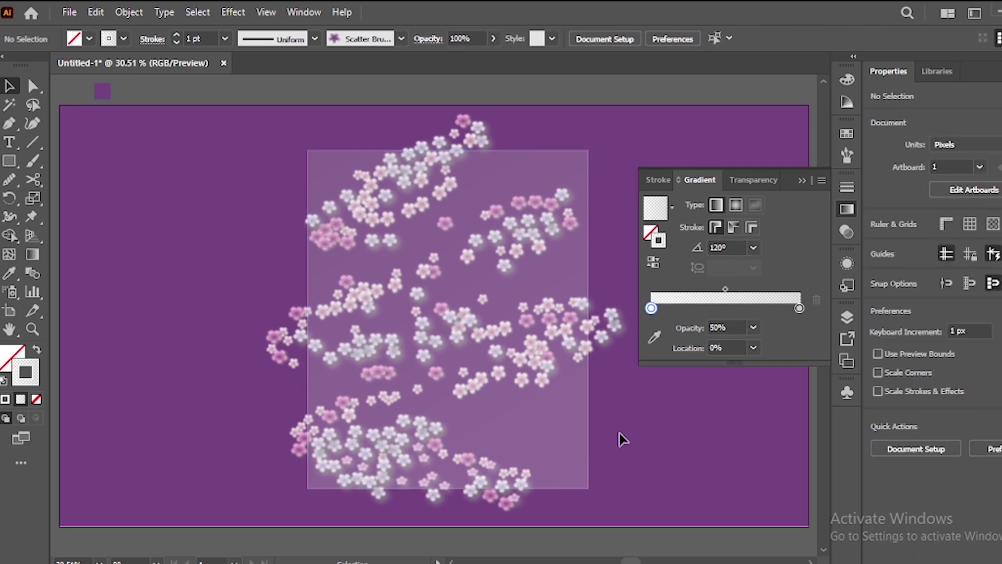
Reselect the panel rectangle, toggling between Direct Selection and Selection tools.
left_click(590, 436)
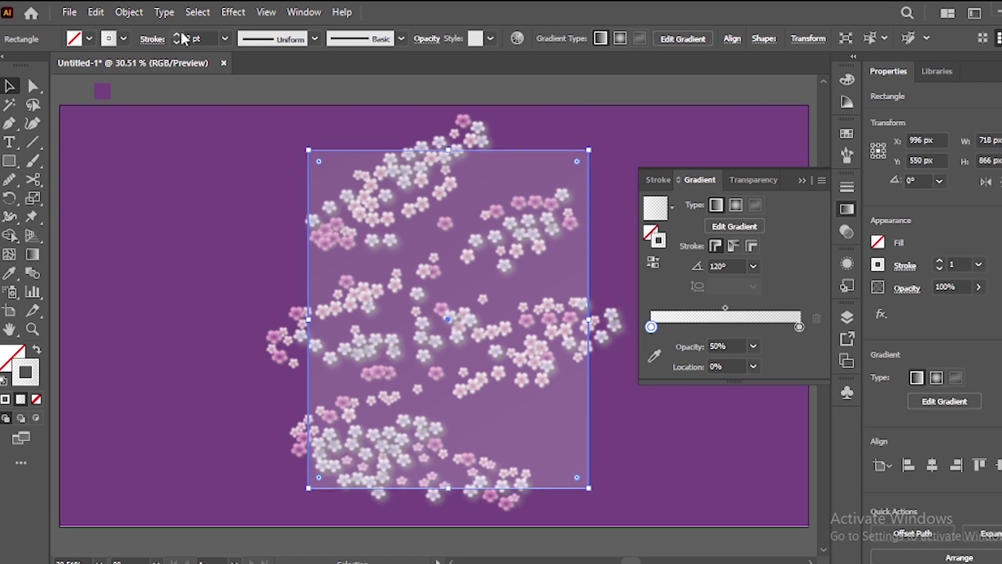
type("3")
left_click(210, 166)
left_click(308, 176)
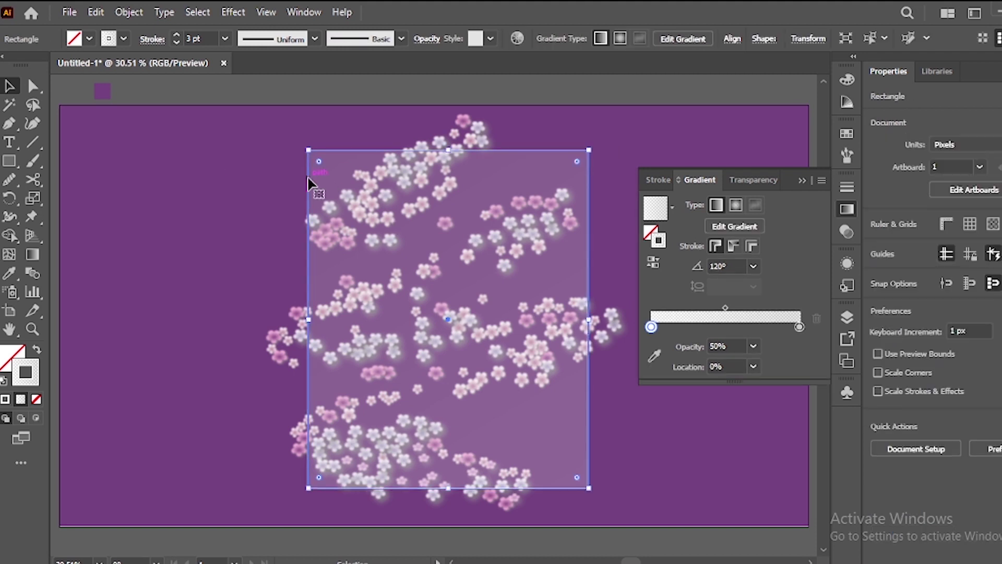
left_click(33, 85)
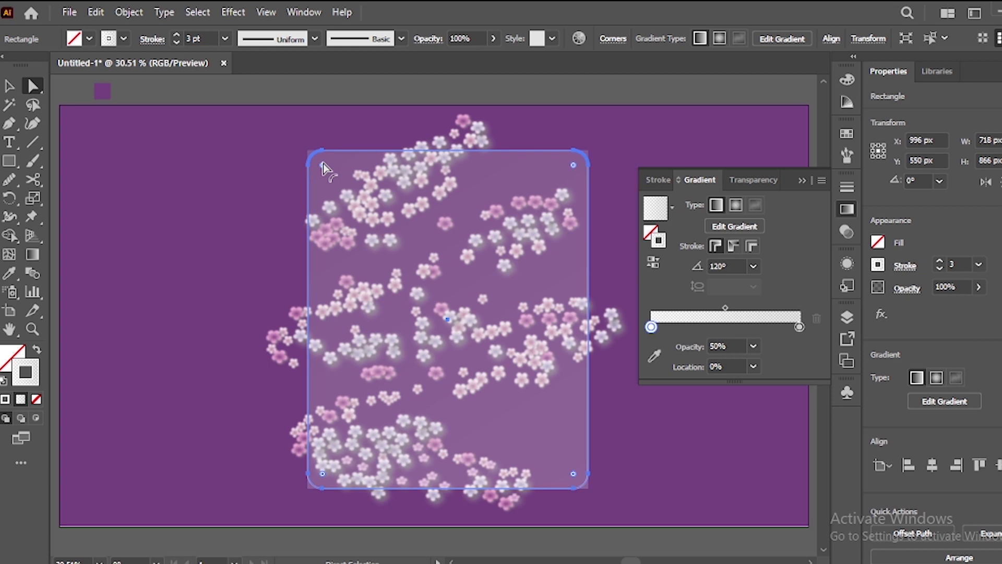
left_click(16, 88)
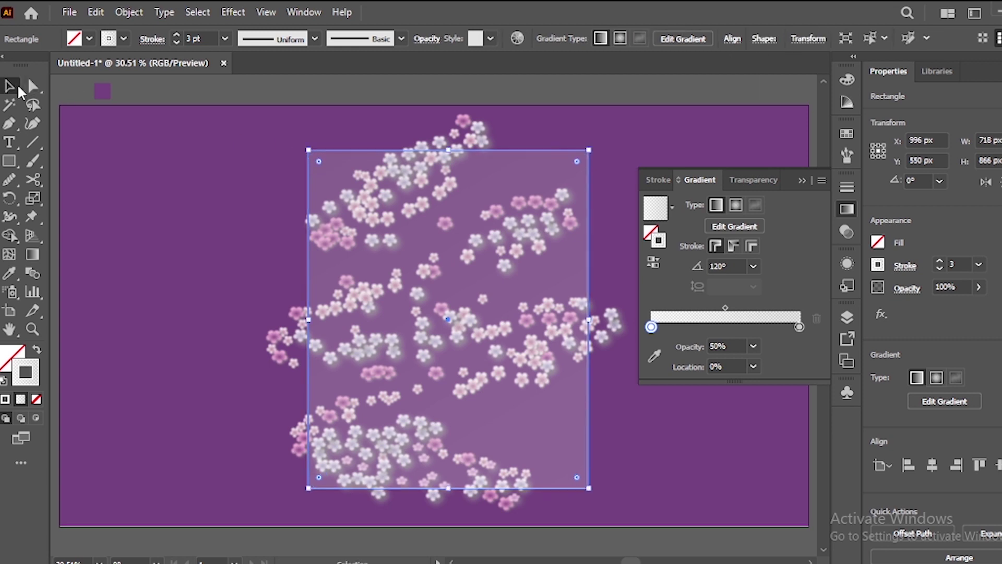
left_click(219, 112)
left_click(316, 177)
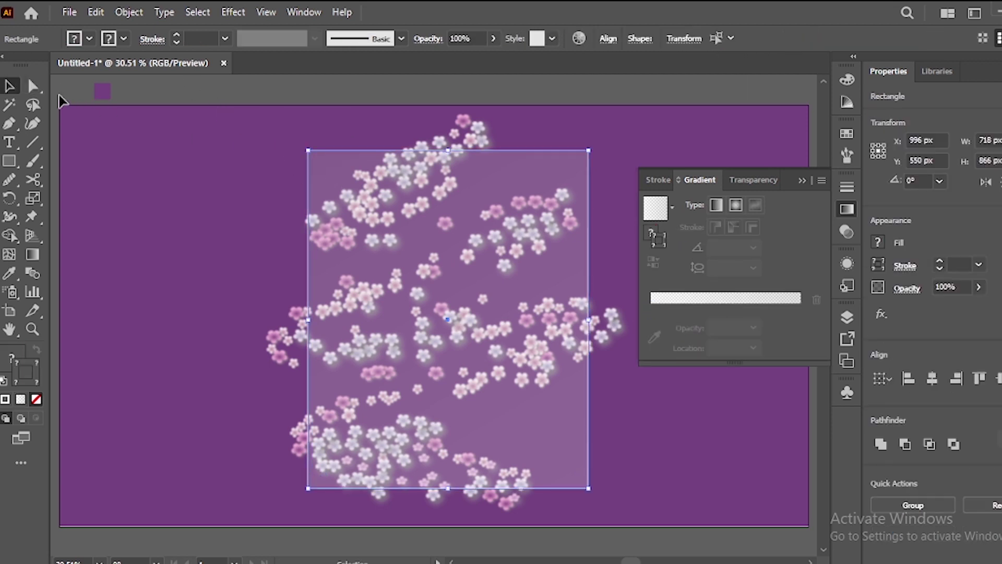
Round the panel's corners and set the Happy text in the Marshena_DEMO script font.
left_click(35, 87)
left_click_drag(319, 161, 332, 173)
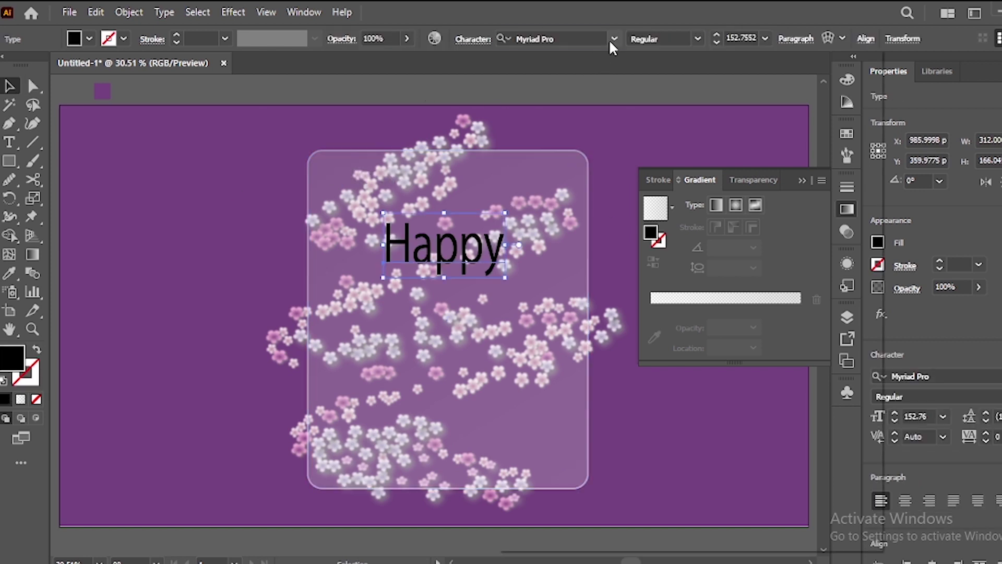
left_click(611, 44)
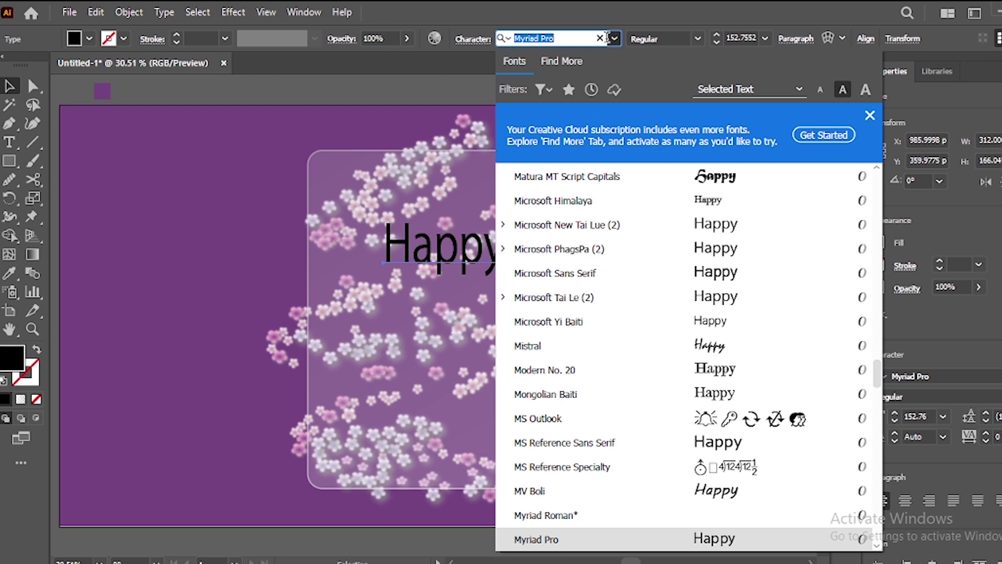
key("BackSpace")
type("m")
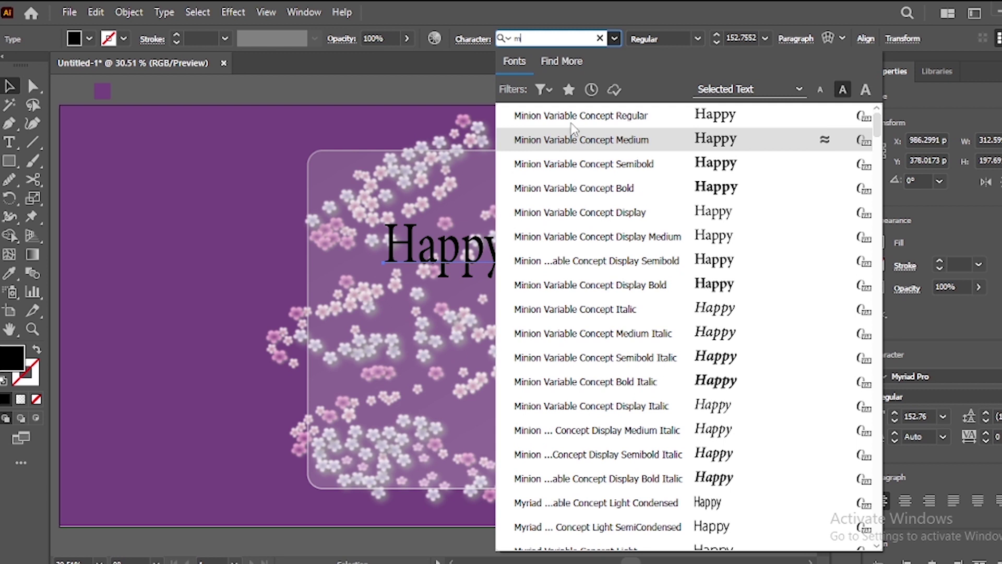
scroll(872, 222, "down", 5)
scroll(882, 222, "down", 8)
scroll(882, 230, "down", 2)
scroll(883, 240, "down", 8)
scroll(883, 240, "down", 6)
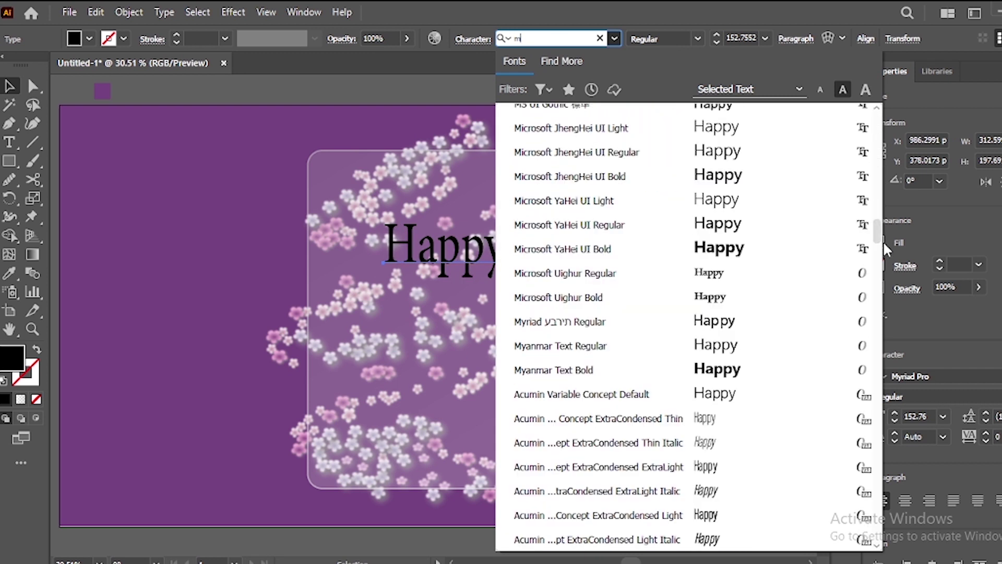
scroll(882, 241, "up", 3)
scroll(877, 224, "up", 3)
scroll(869, 207, "up", 3)
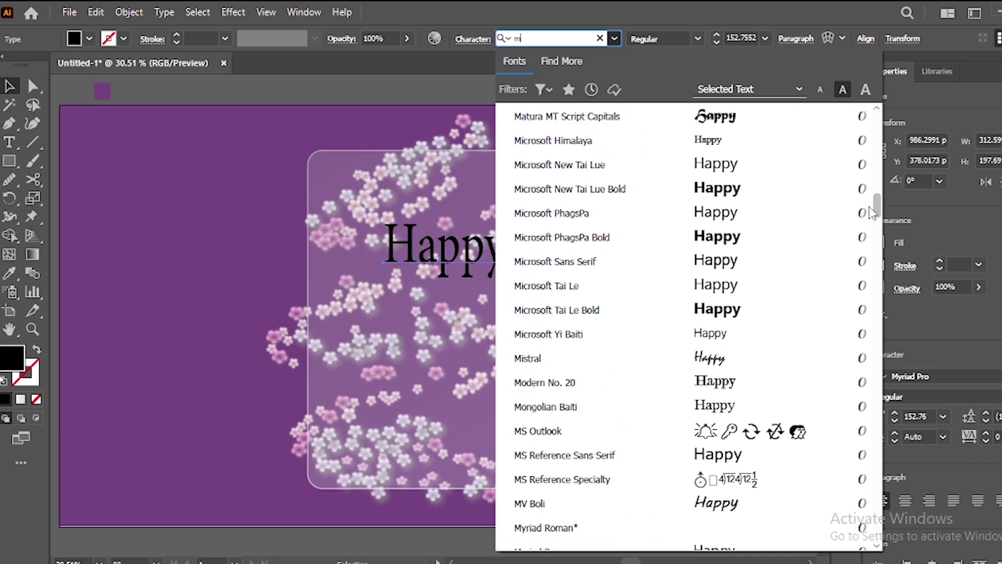
scroll(867, 201, "up", 5)
left_click(861, 292)
Colour the Happy text near-white #FFFAFF, then drag a copy downward for the next line.
left_click(271, 254)
left_click(493, 258)
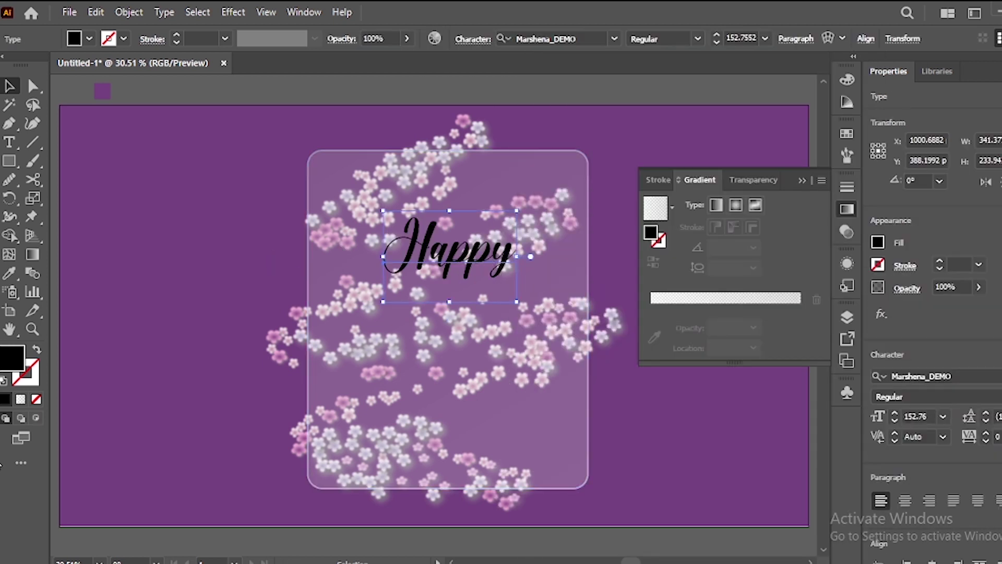
double_click(16, 360)
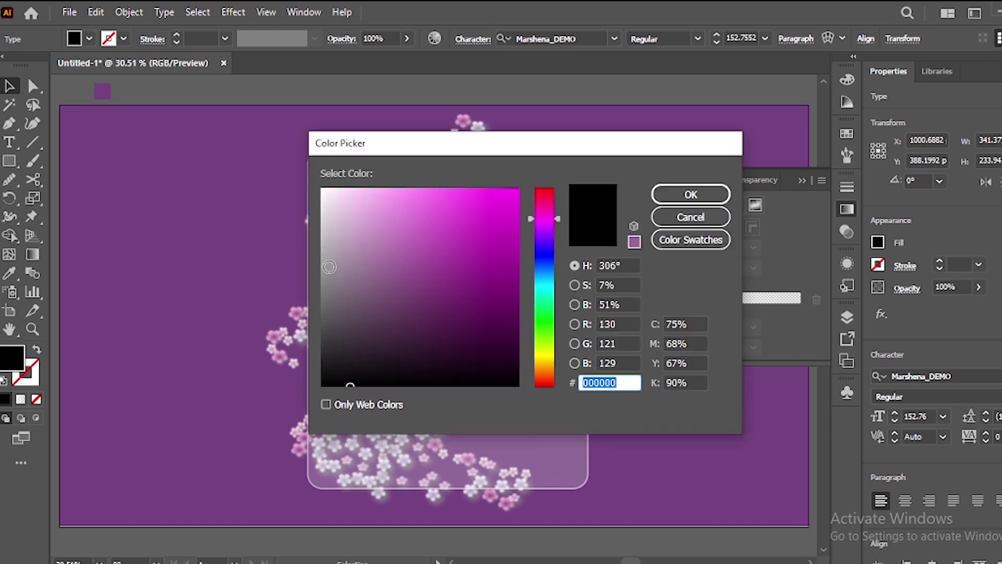
type("FFFAFF")
left_click(679, 193)
left_click(621, 139)
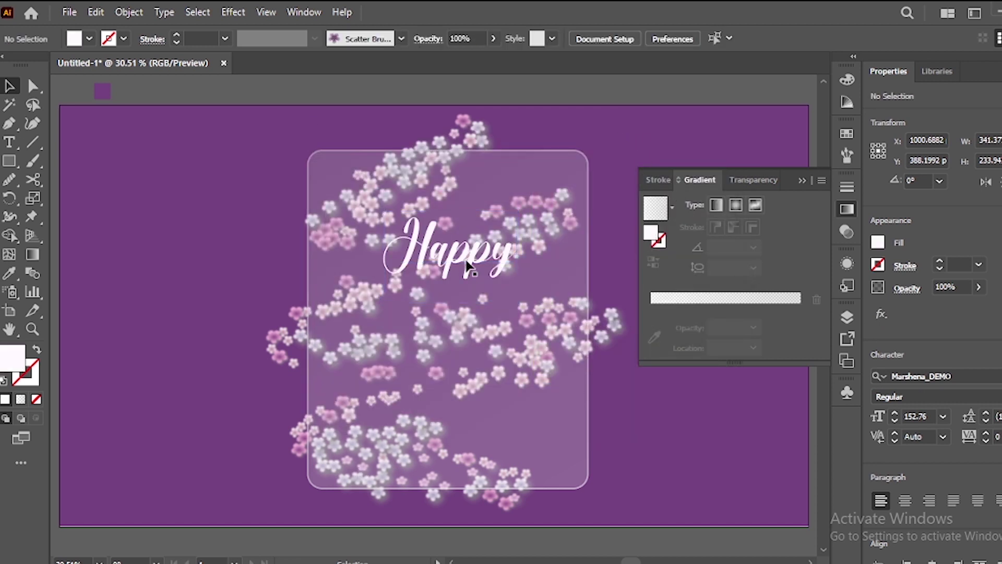
left_click_drag(468, 263, 495, 334)
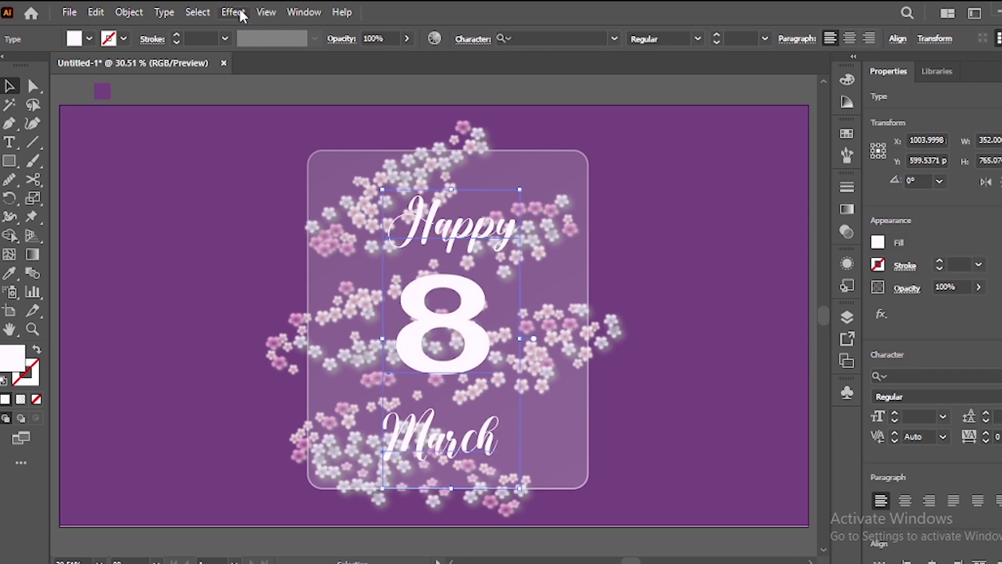
Add a default Drop Shadow effect to the Happy 8 March lettering.
left_click(233, 13)
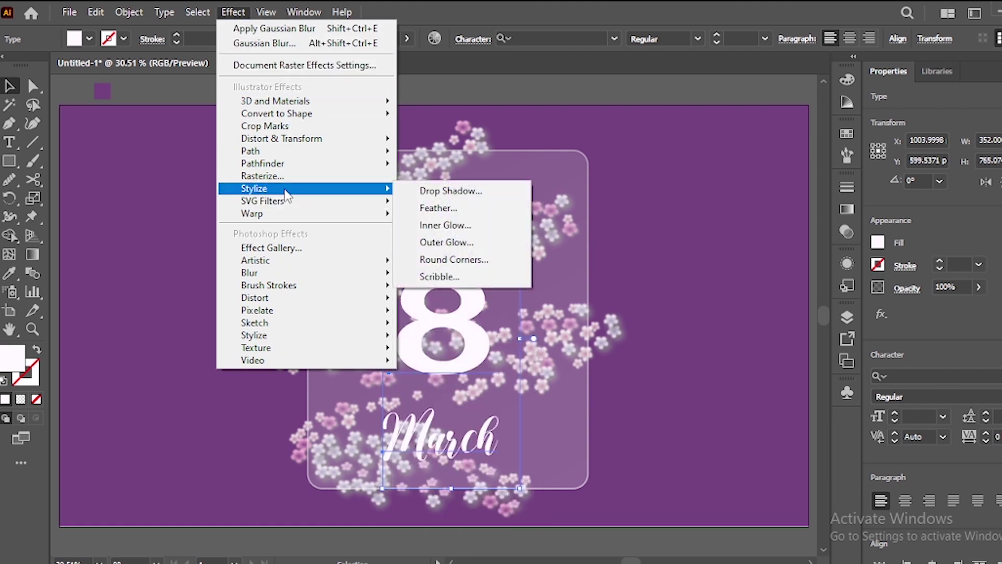
mouse_move(254, 189)
left_click(451, 188)
left_click(515, 370)
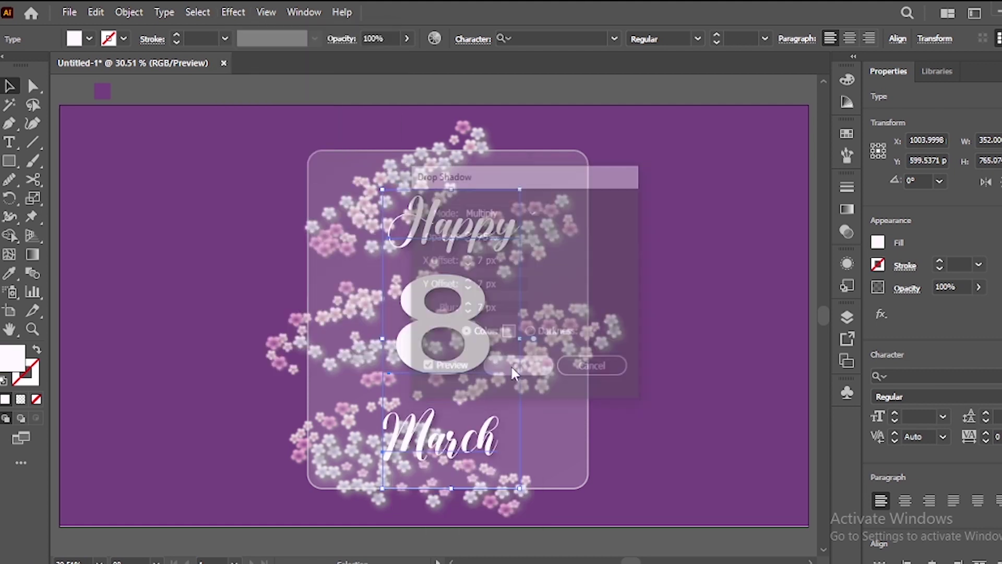
left_click(661, 285)
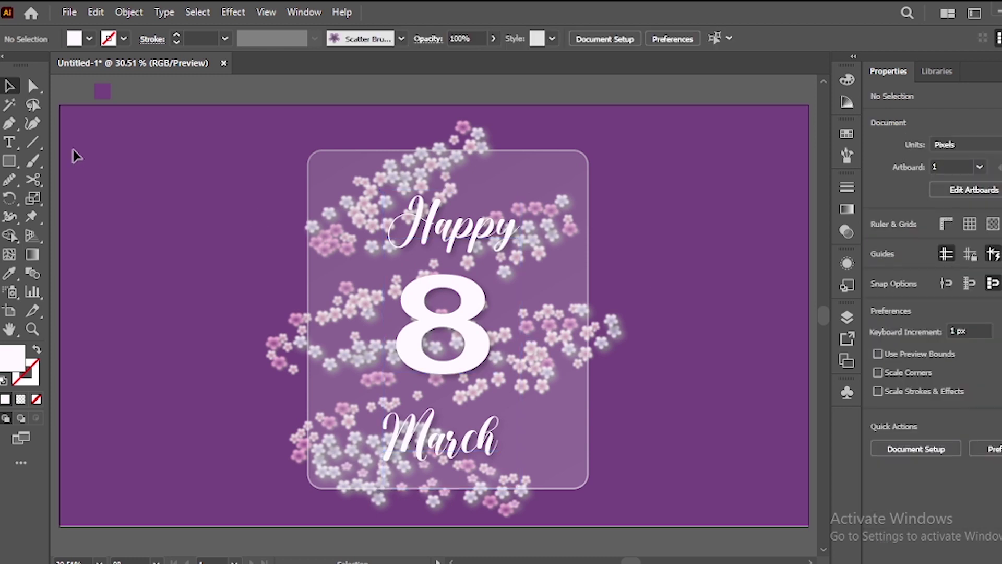
left_click(11, 292)
Spray extra pink blossoms above, beside and below the panel, then resize the set to fit.
key("ctrl+shift+F11")
left_click_drag(397, 167, 470, 136)
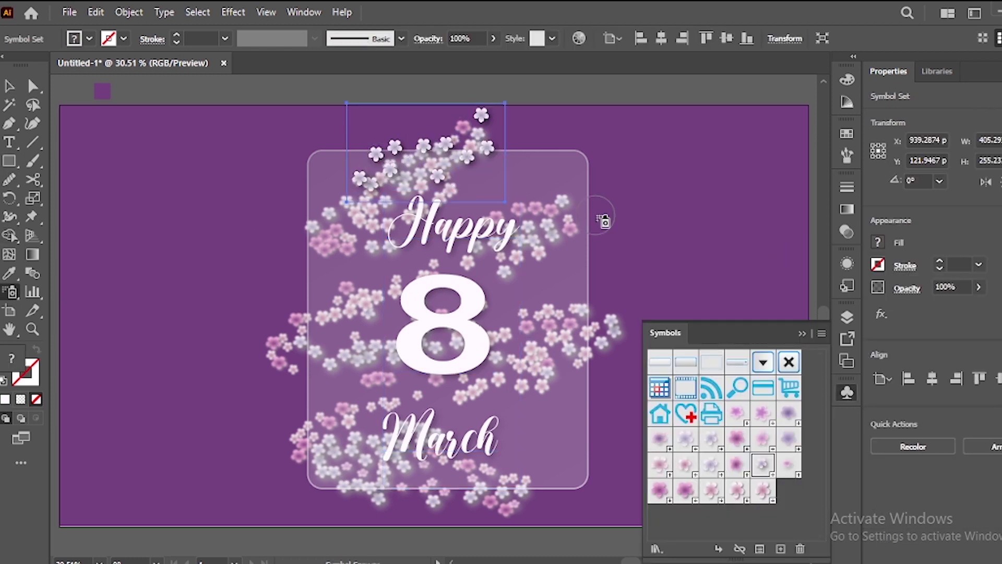
mouse_move(334, 374)
left_mouse_down()
mouse_move(405, 179)
mouse_move(468, 139)
left_mouse_up()
left_click_drag(306, 372, 308, 371)
mouse_move(219, 365)
left_mouse_down()
mouse_move(488, 509)
mouse_move(431, 171)
left_mouse_up()
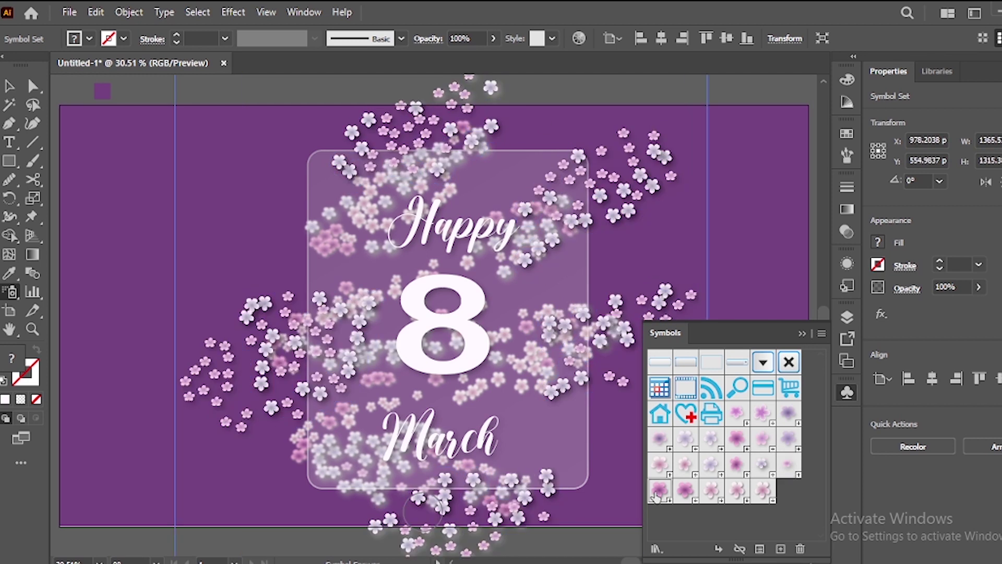
left_click_drag(274, 388, 507, 501)
left_click(32, 329)
key("ctrl+minus")
key("ctrl+minus")
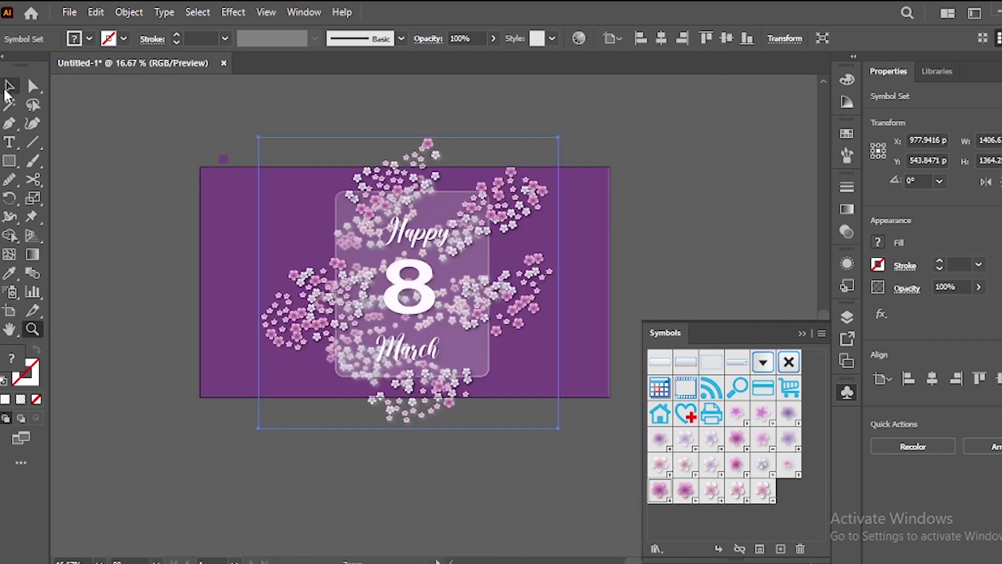
left_click_drag(540, 167, 530, 168)
left_click(78, 561)
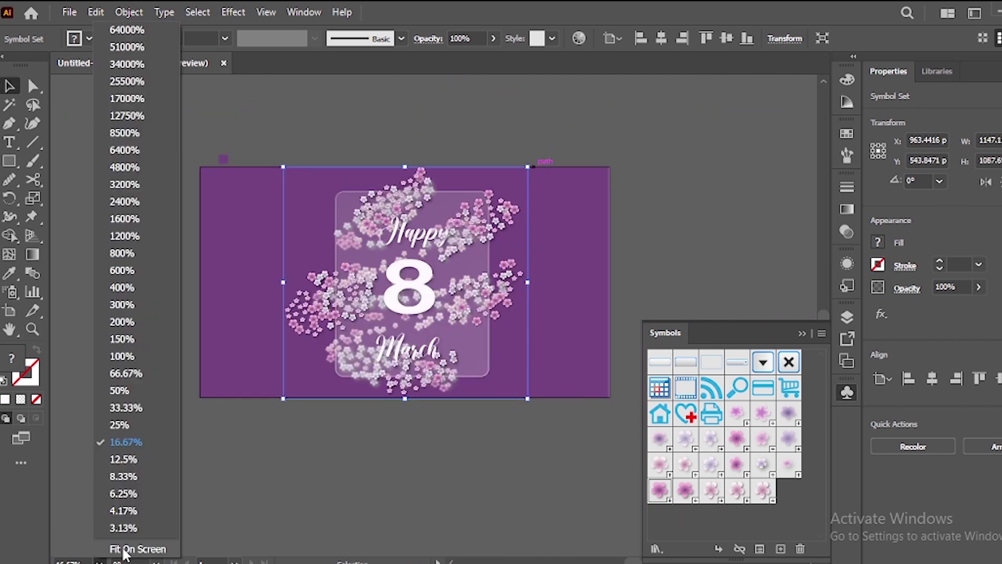